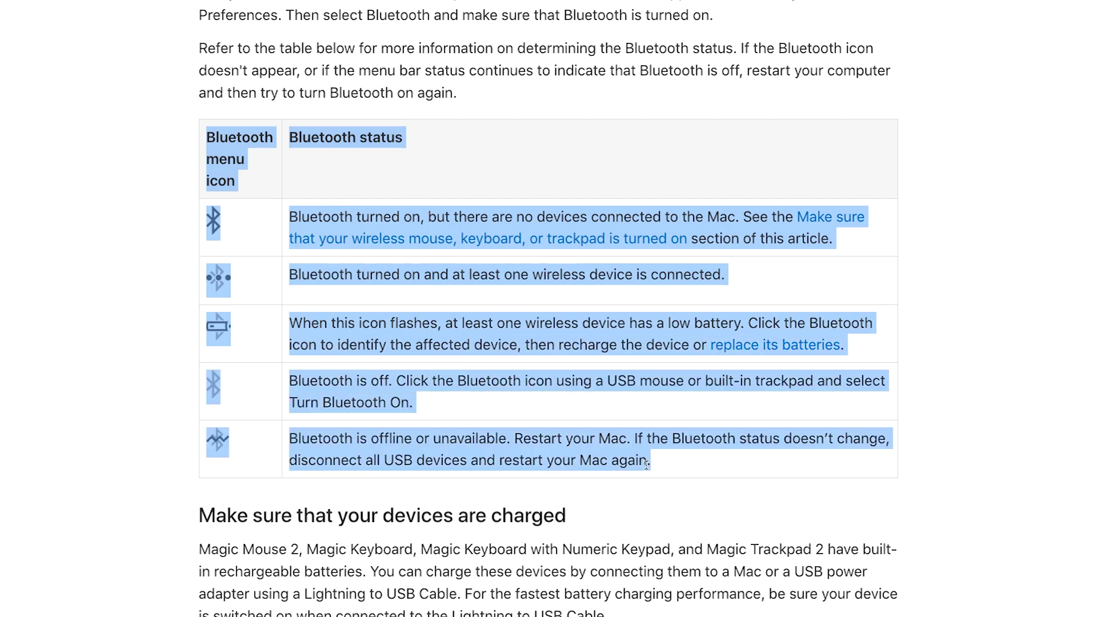
- Read the Apple support article down to the section on mouse or trackpad tracking problems and highlight that whole section
{"action": "scroll", "coordinate": [646, 463], "scroll_direction": "down", "scroll_amount": 8}
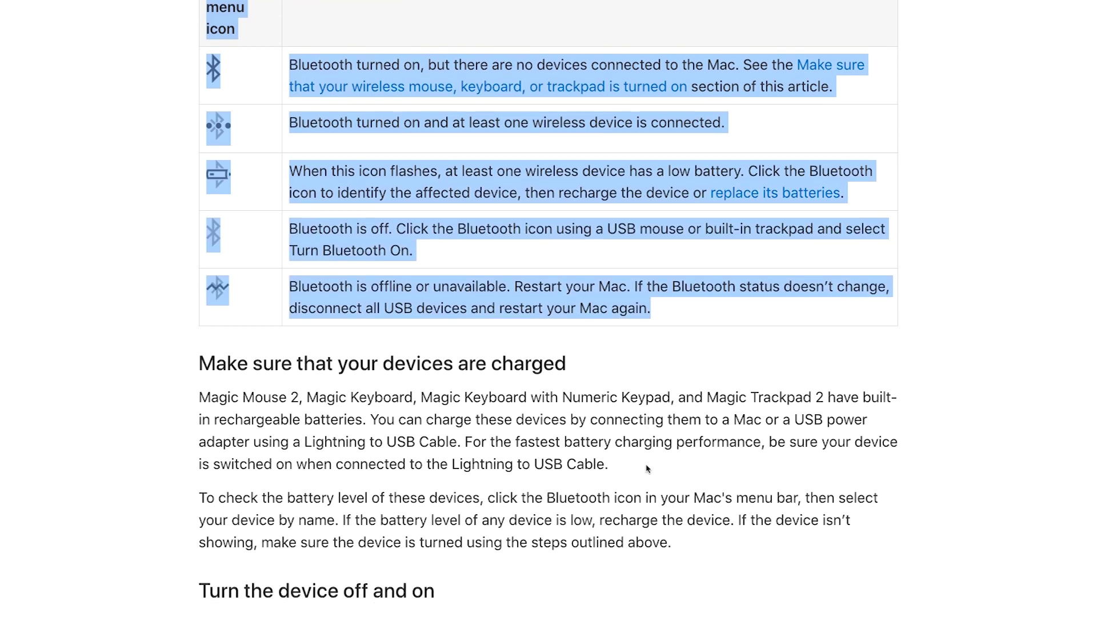
{"action": "scroll", "coordinate": [646, 465], "scroll_direction": "down", "scroll_amount": 9}
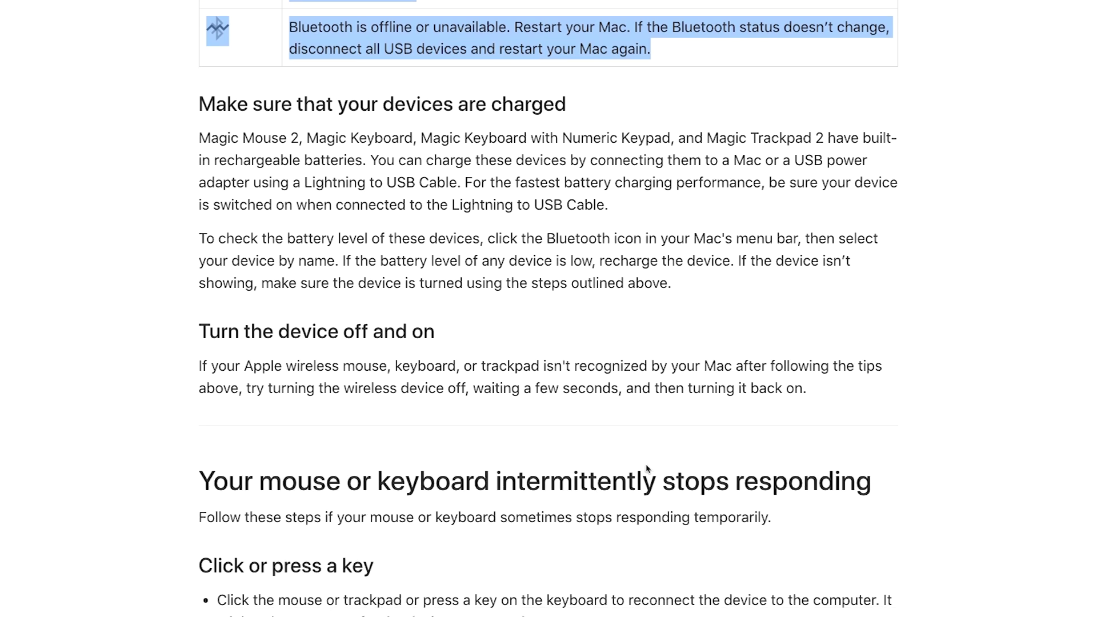
{"action": "scroll", "coordinate": [646, 464], "scroll_direction": "down", "scroll_amount": 9}
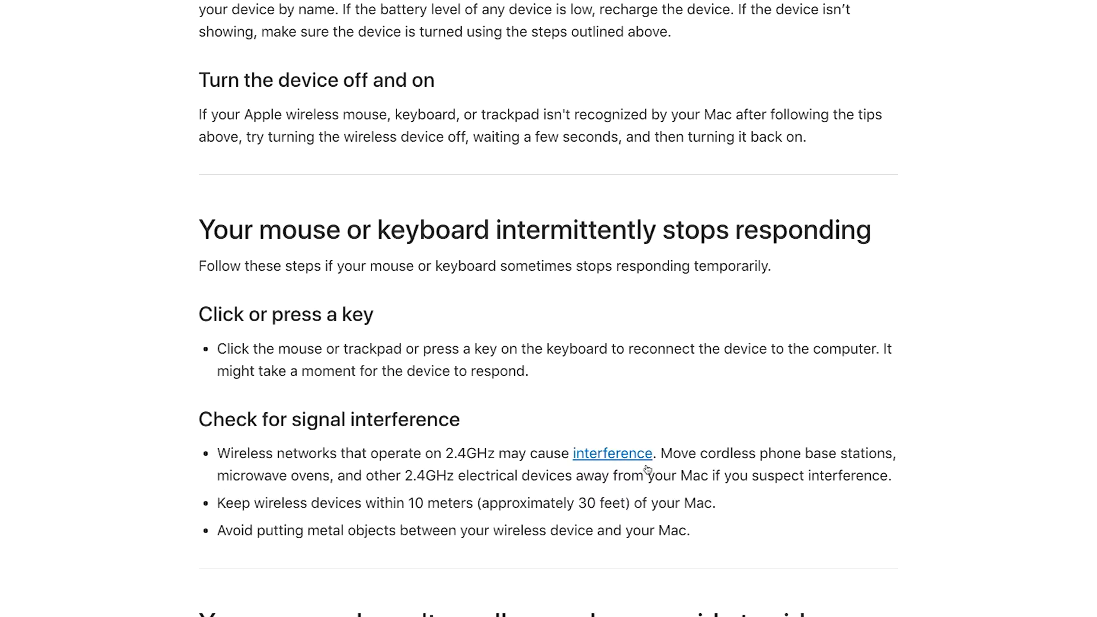
{"action": "scroll", "coordinate": [646, 464], "scroll_direction": "down", "scroll_amount": 9}
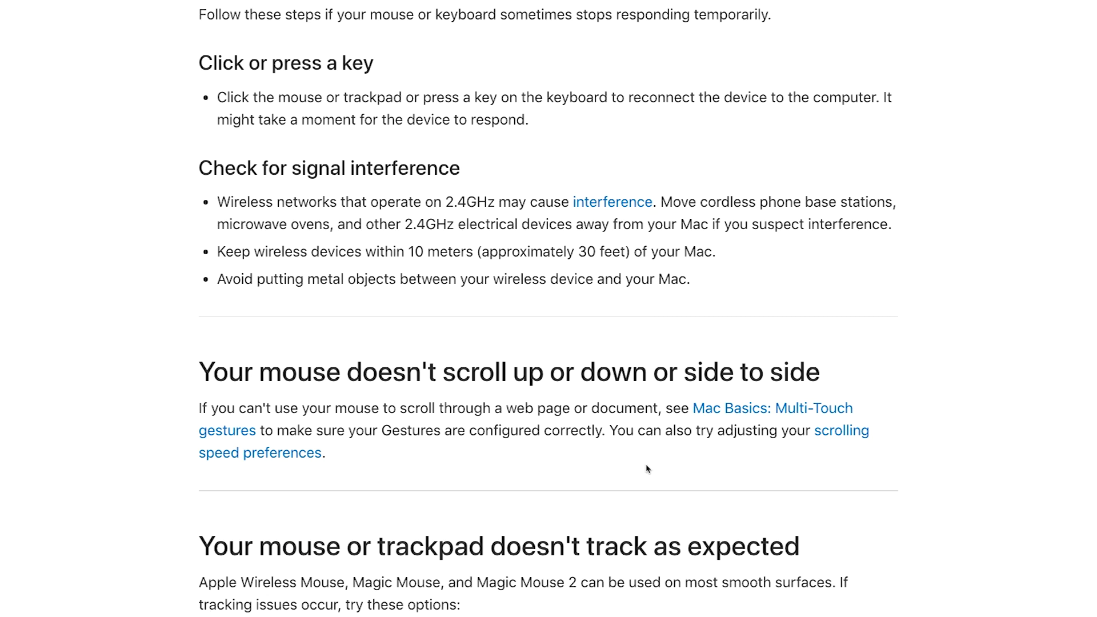
{"action": "scroll", "coordinate": [646, 469], "scroll_direction": "down", "scroll_amount": 7}
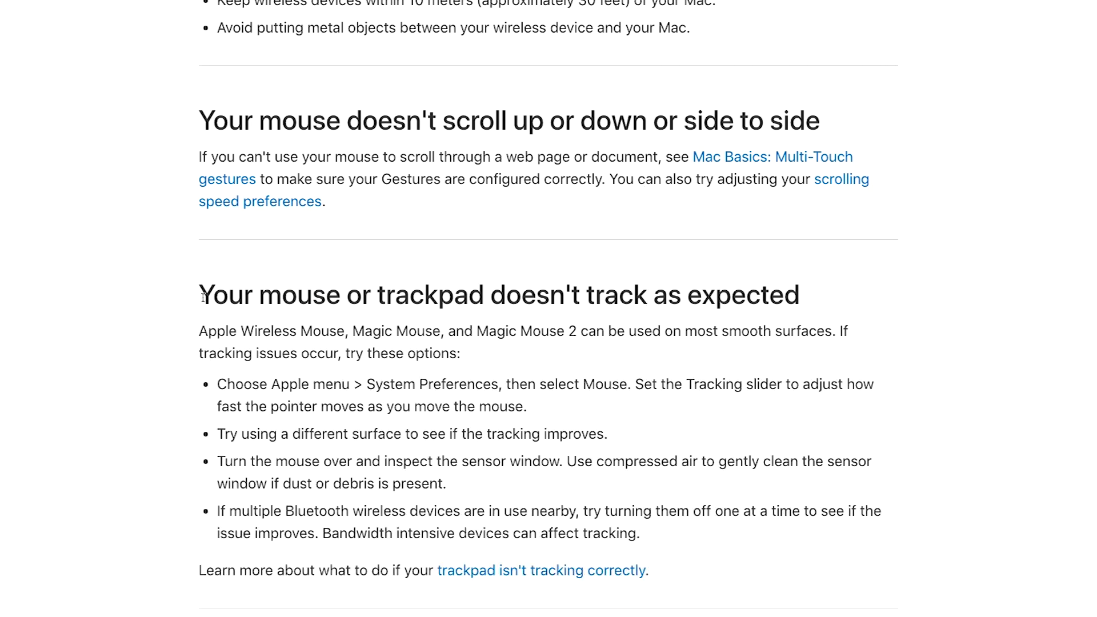
{"action": "left_click_drag", "start_coordinate": [197, 280], "coordinate": [624, 602]}
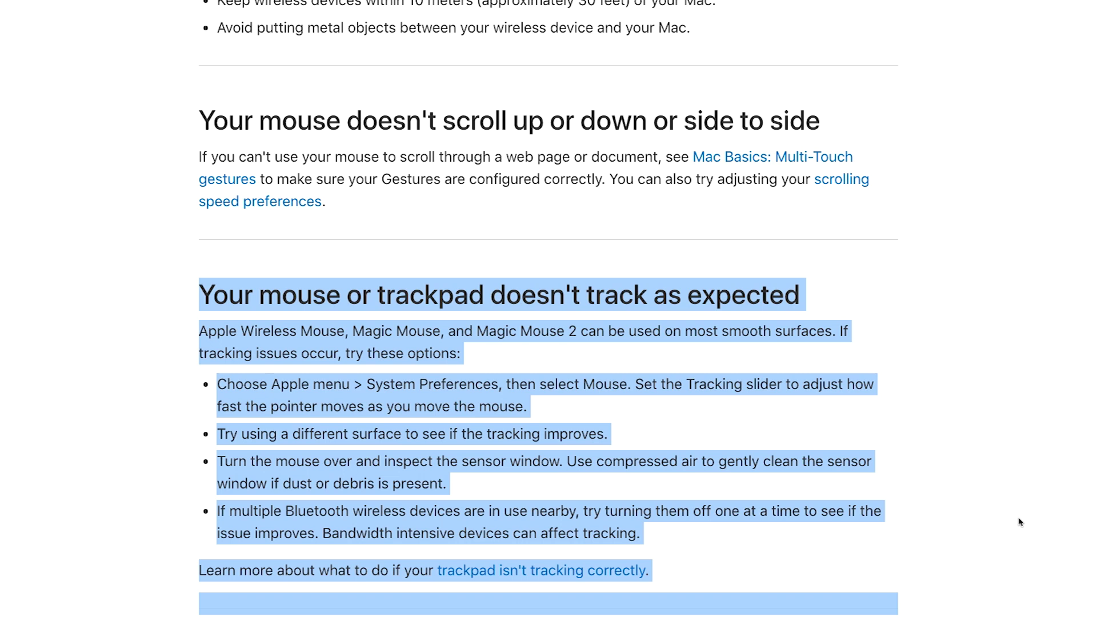
- Read the rest of the support article and highlight the Mouse Keys instruction for OS X 10.8 or later
{"action": "scroll", "coordinate": [1019, 522], "scroll_direction": "down", "scroll_amount": 5}
{"action": "scroll", "coordinate": [1020, 521], "scroll_direction": "down", "scroll_amount": 7}
{"action": "scroll", "coordinate": [1020, 521], "scroll_direction": "down", "scroll_amount": 6}
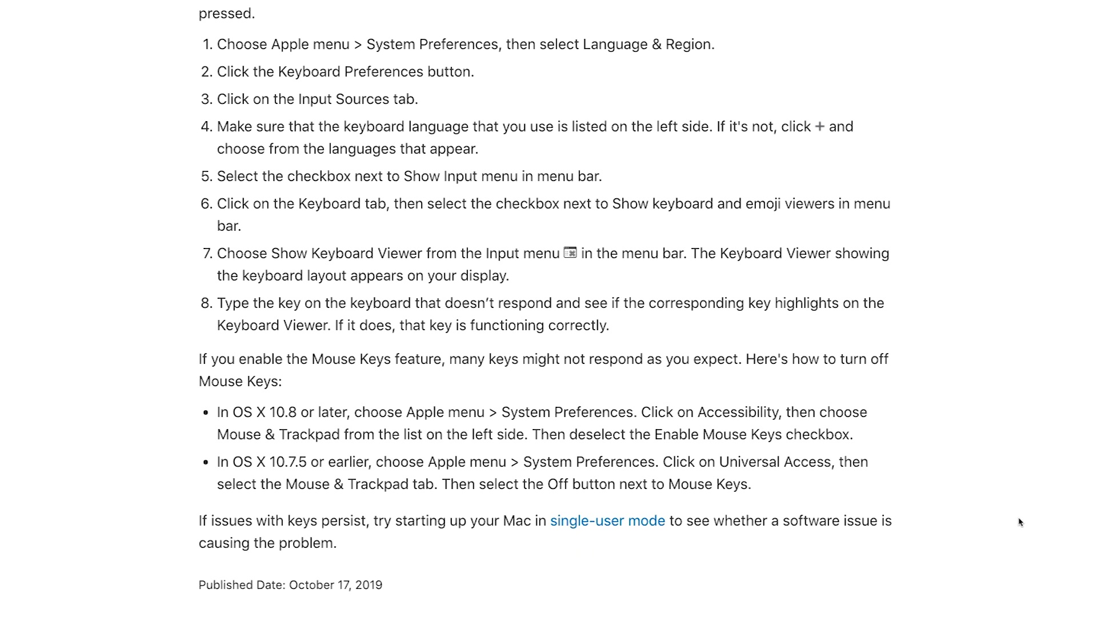
{"action": "scroll", "coordinate": [1019, 522], "scroll_direction": "down", "scroll_amount": 3}
{"action": "scroll", "coordinate": [1020, 521], "scroll_direction": "down", "scroll_amount": 1}
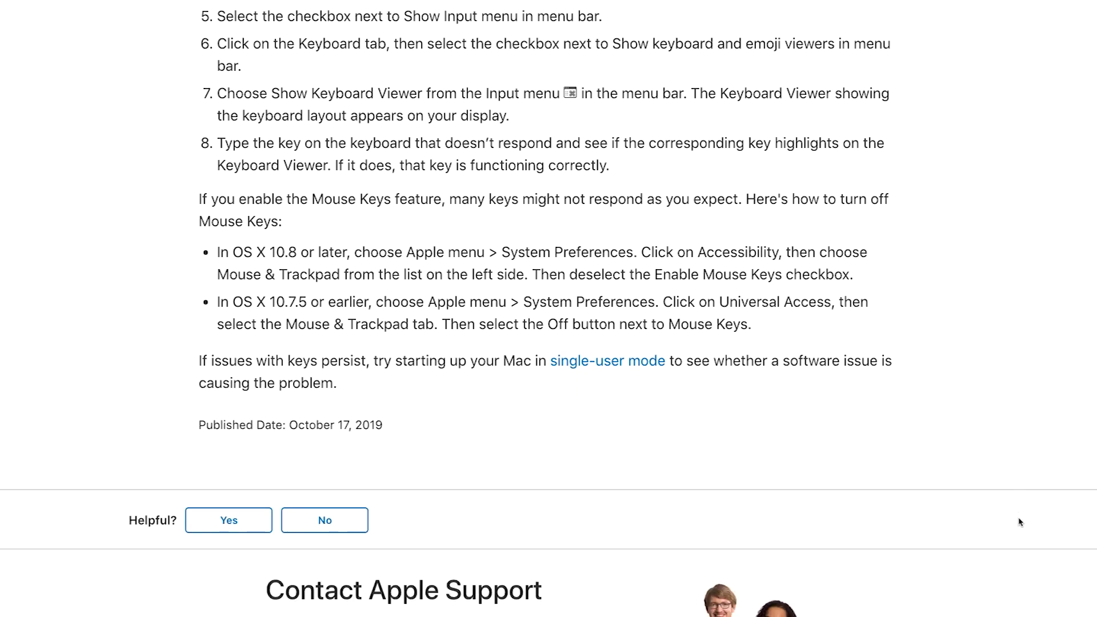
{"action": "left_click_drag", "start_coordinate": [213, 252], "coordinate": [898, 265]}
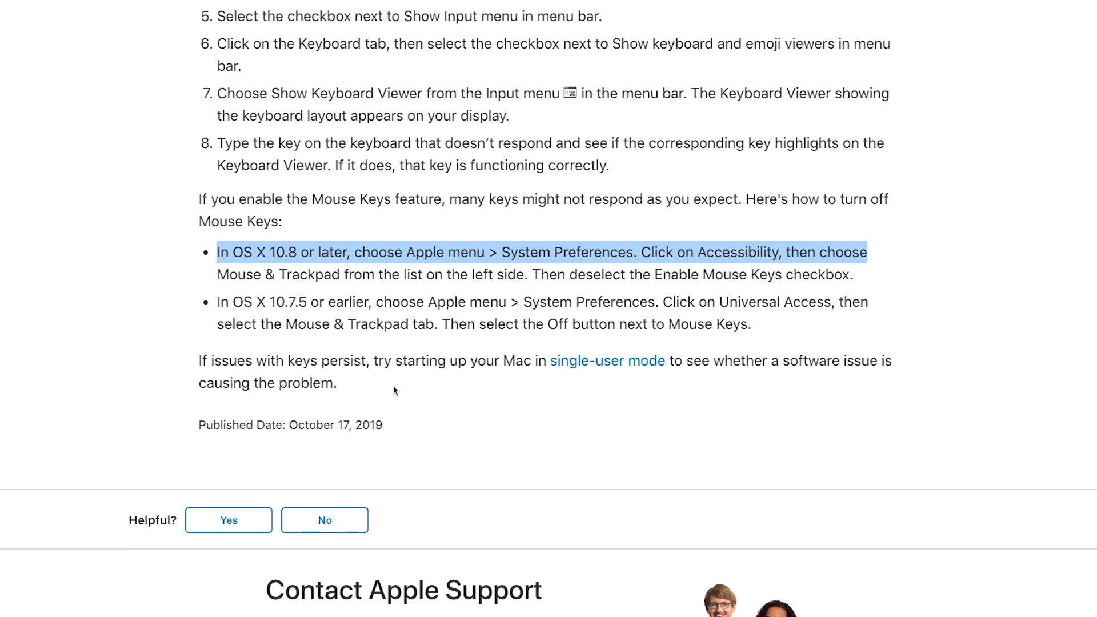
{"action": "scroll", "coordinate": [394, 390], "scroll_direction": "up", "scroll_amount": 3}
{"action": "scroll", "coordinate": [393, 387], "scroll_direction": "up", "scroll_amount": 4}
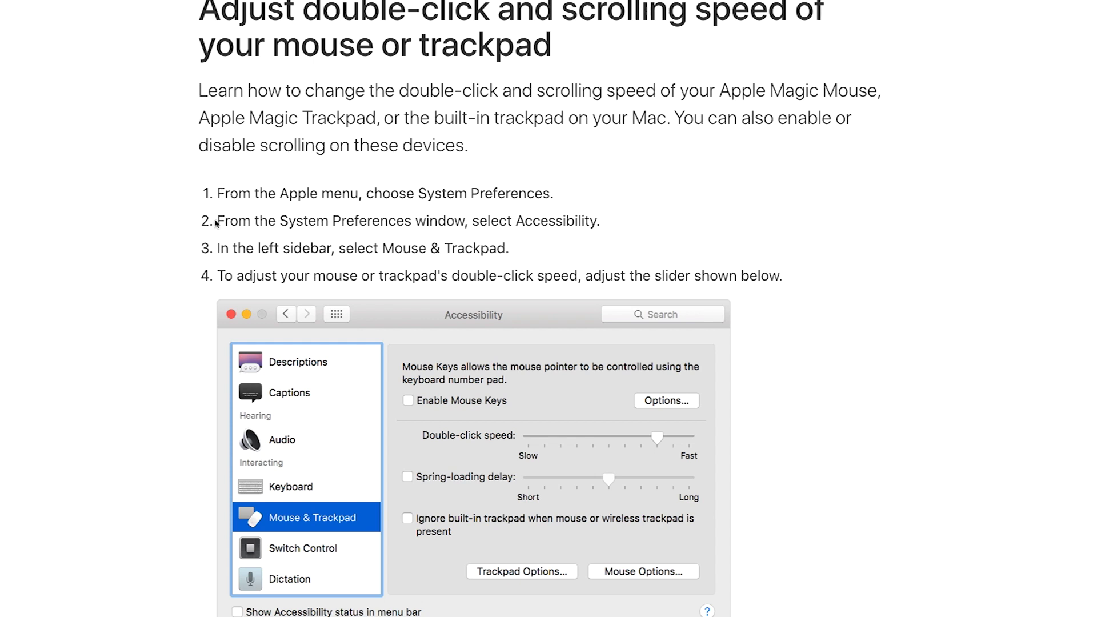
- Read the article on adjusting double-click and scrolling speed, highlighting steps 1 to 4 and examining the scrolling options
{"action": "left_click_drag", "start_coordinate": [207, 191], "coordinate": [571, 251]}
{"action": "left_click_drag", "start_coordinate": [745, 288], "coordinate": [782, 281]}
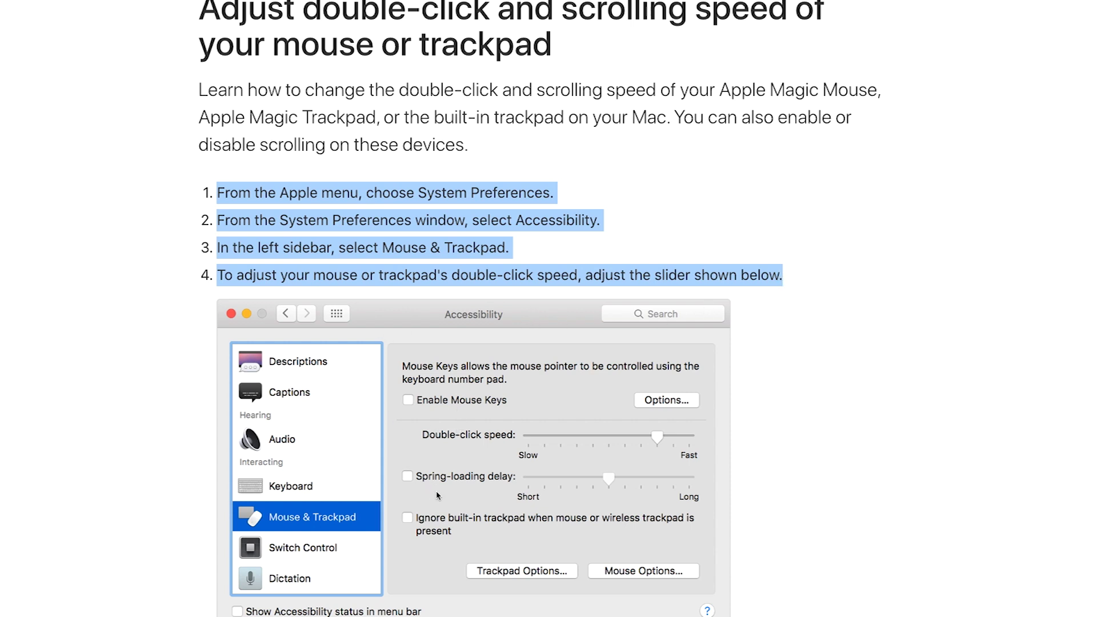
{"action": "scroll", "coordinate": [438, 496], "scroll_direction": "down", "scroll_amount": 1}
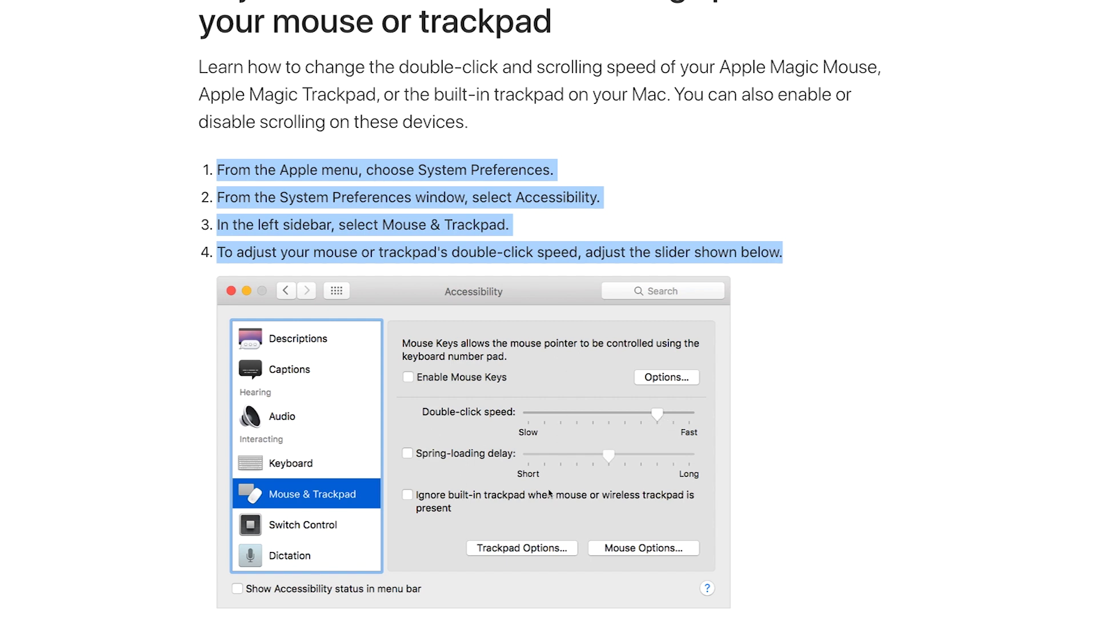
{"action": "scroll", "coordinate": [548, 492], "scroll_direction": "down", "scroll_amount": 8}
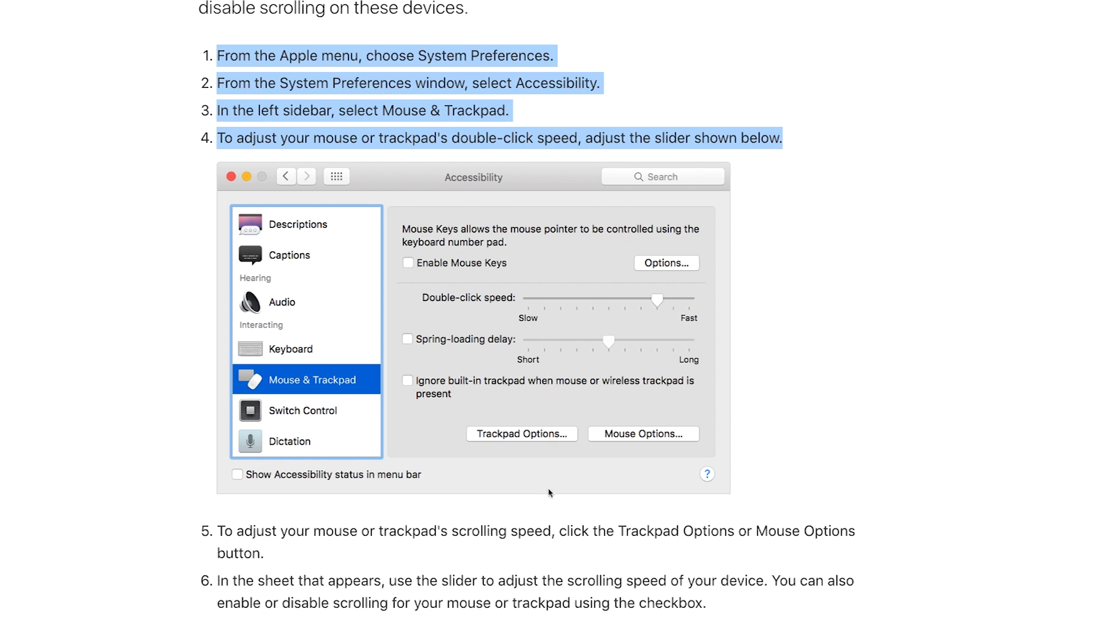
{"action": "scroll", "coordinate": [548, 493], "scroll_direction": "down", "scroll_amount": 4}
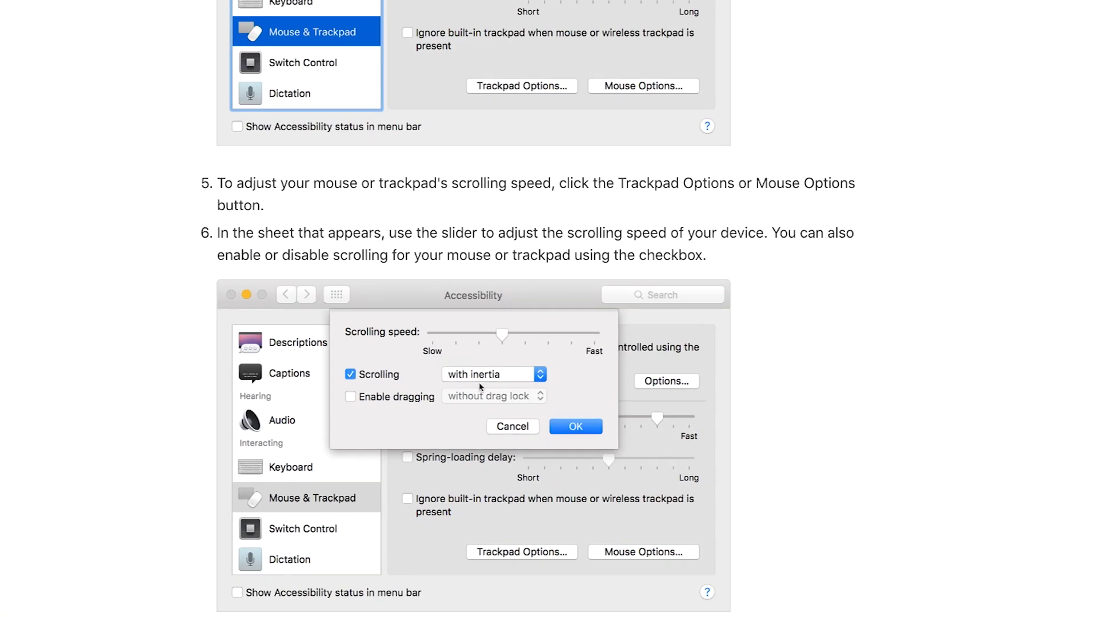
{"action": "scroll", "coordinate": [480, 387], "scroll_direction": "down", "scroll_amount": 3}
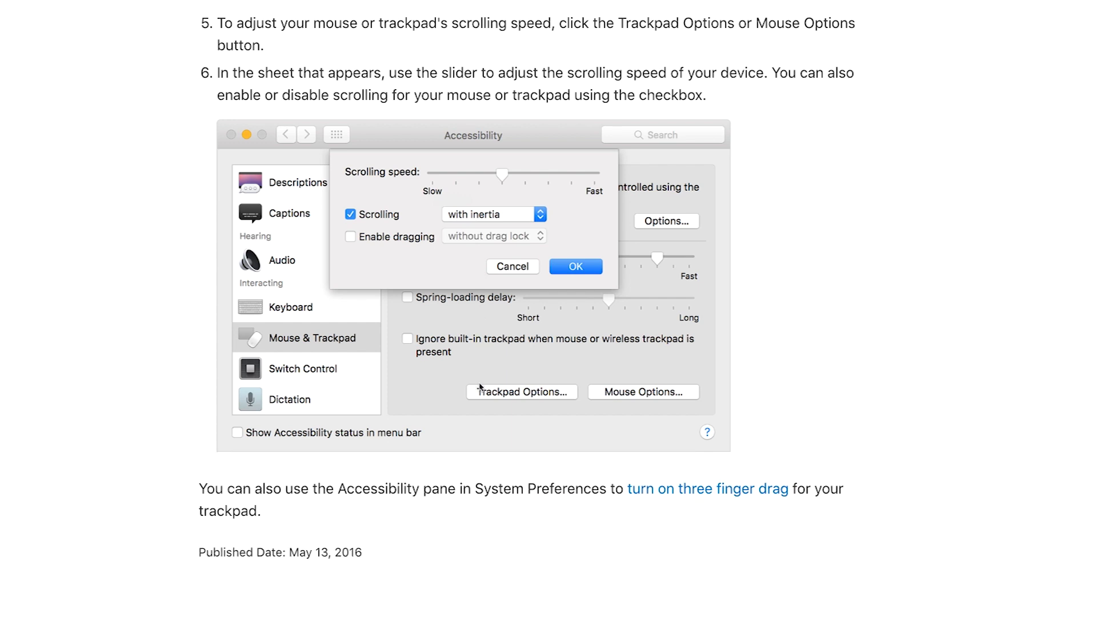
{"action": "scroll", "coordinate": [479, 387], "scroll_direction": "down", "scroll_amount": 1}
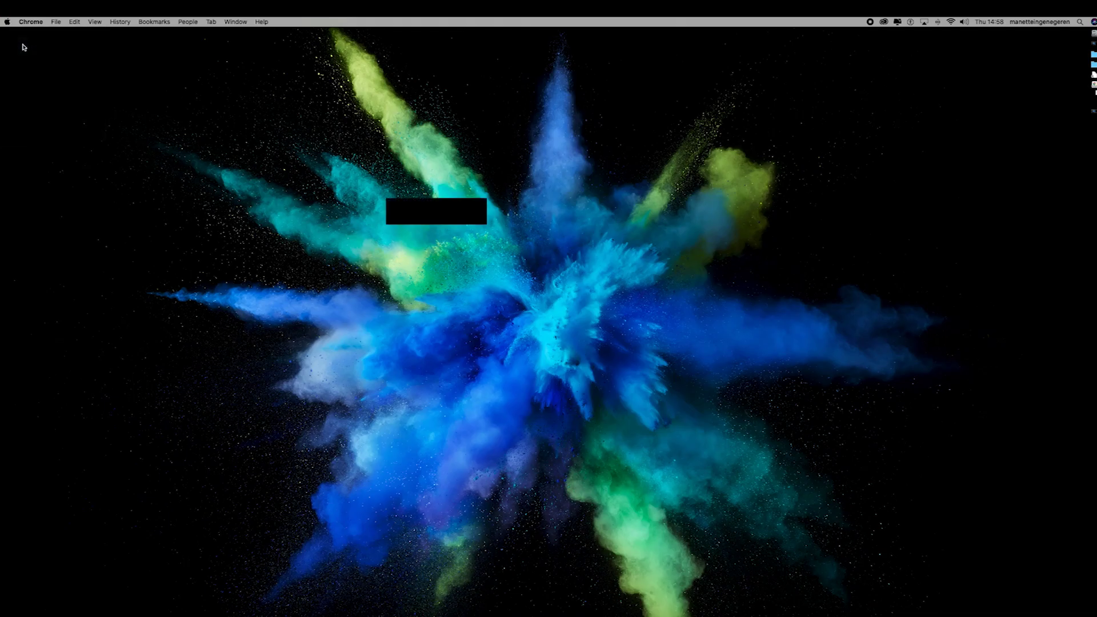
- In System Preferences, keep the mouse's secondary click on the right side and make the tracking speed slightly faster
{"action": "left_click_drag", "start_coordinate": [481, 184], "coordinate": [476, 184]}
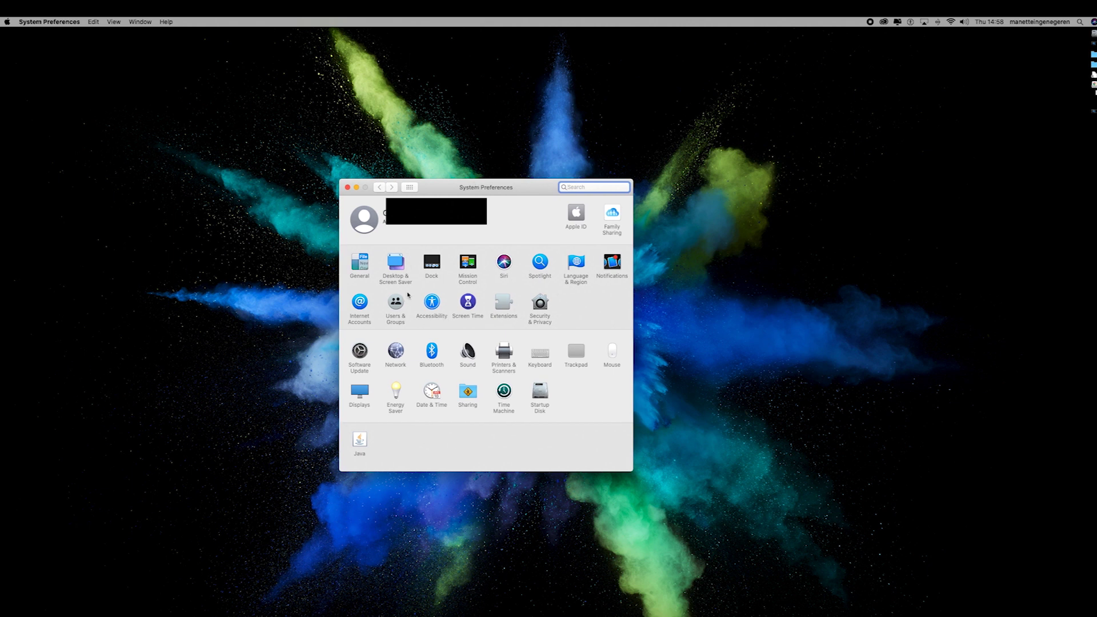
{"action": "left_click", "coordinate": [611, 354]}
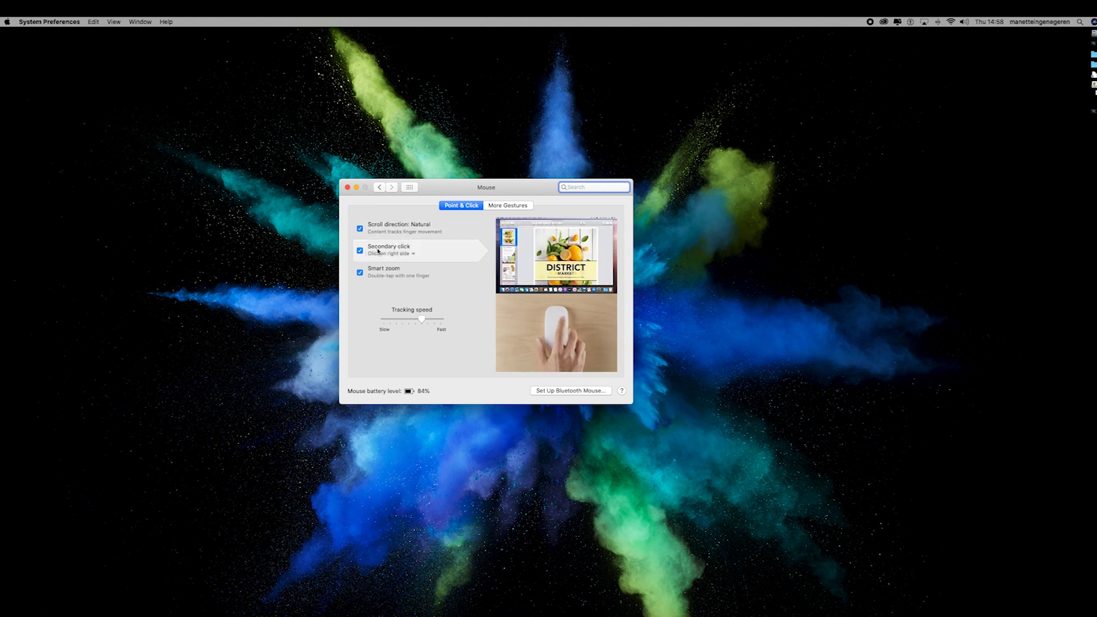
{"action": "left_click", "coordinate": [414, 254]}
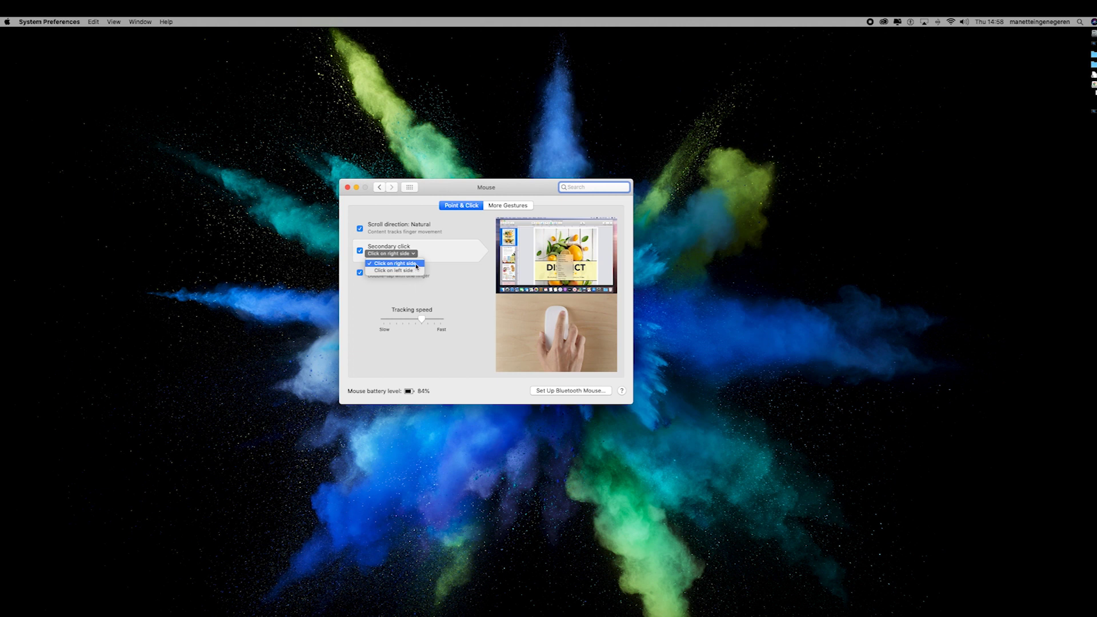
{"action": "left_click", "coordinate": [372, 265]}
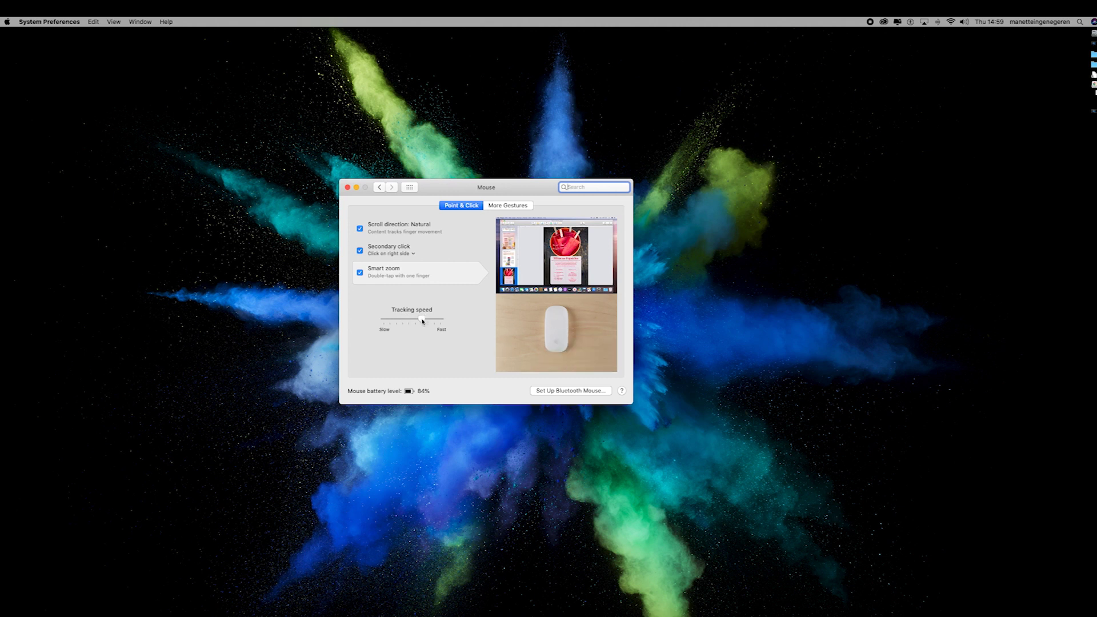
{"action": "left_click_drag", "start_coordinate": [422, 320], "coordinate": [428, 320]}
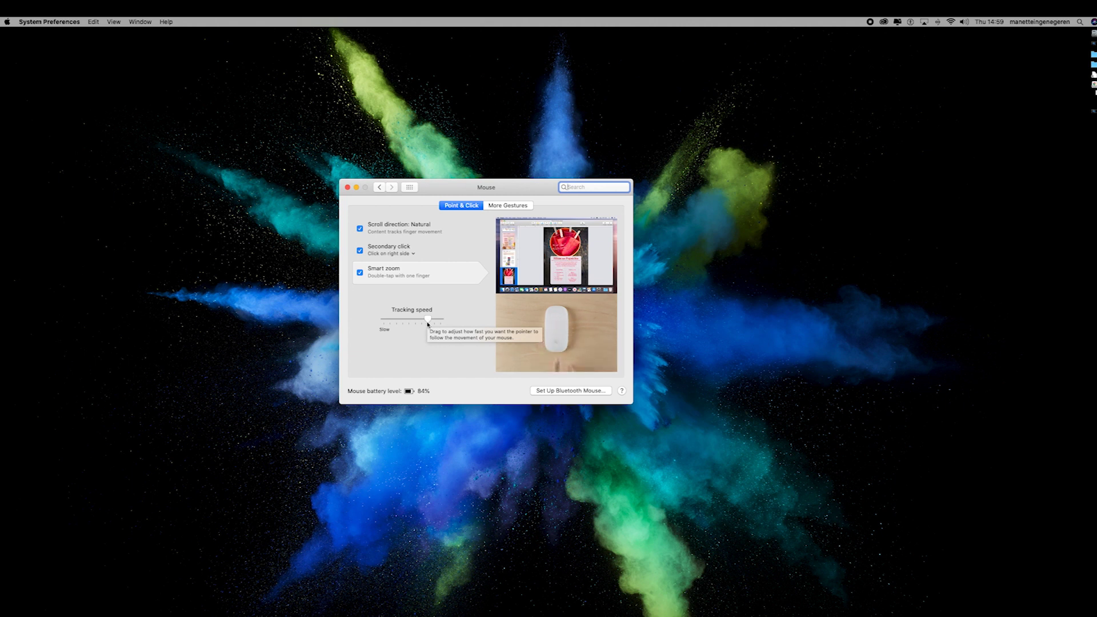
- Review the additional mouse gesture settings and return to the System Preferences overview
{"action": "left_click", "coordinate": [497, 206]}
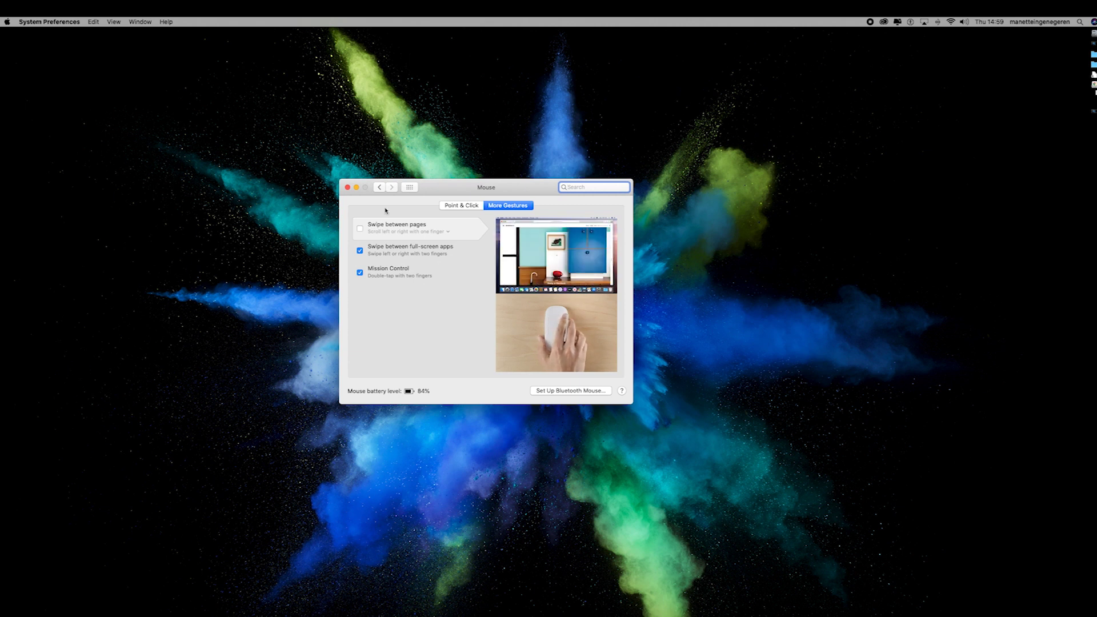
{"action": "left_click", "coordinate": [380, 189]}
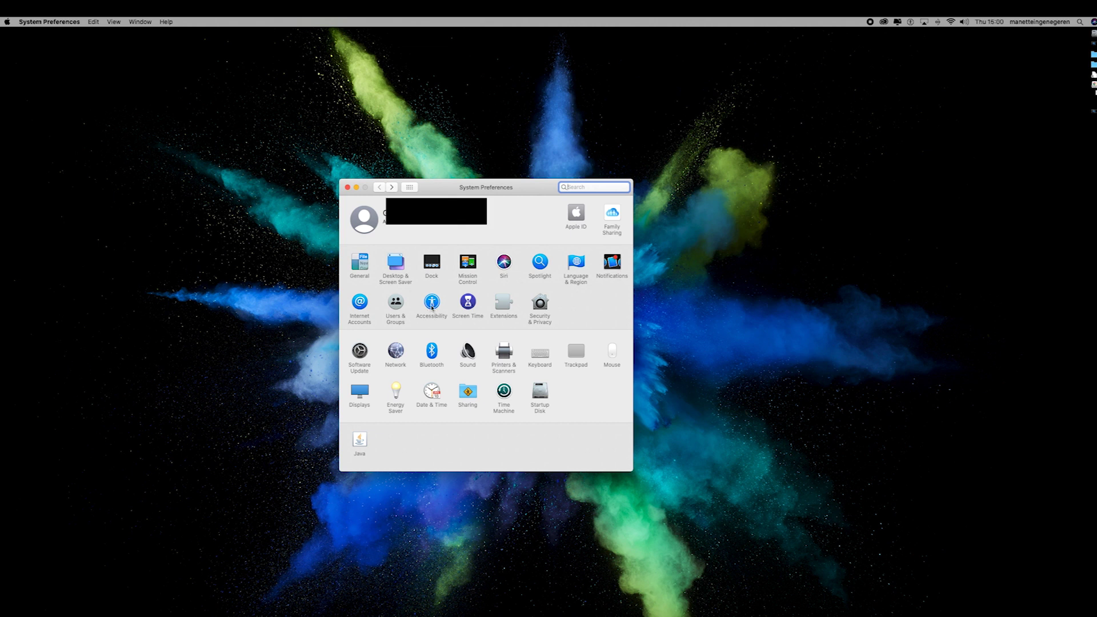
- Open the Pointer Control settings in the Accessibility preferences
{"action": "left_click", "coordinate": [433, 303]}
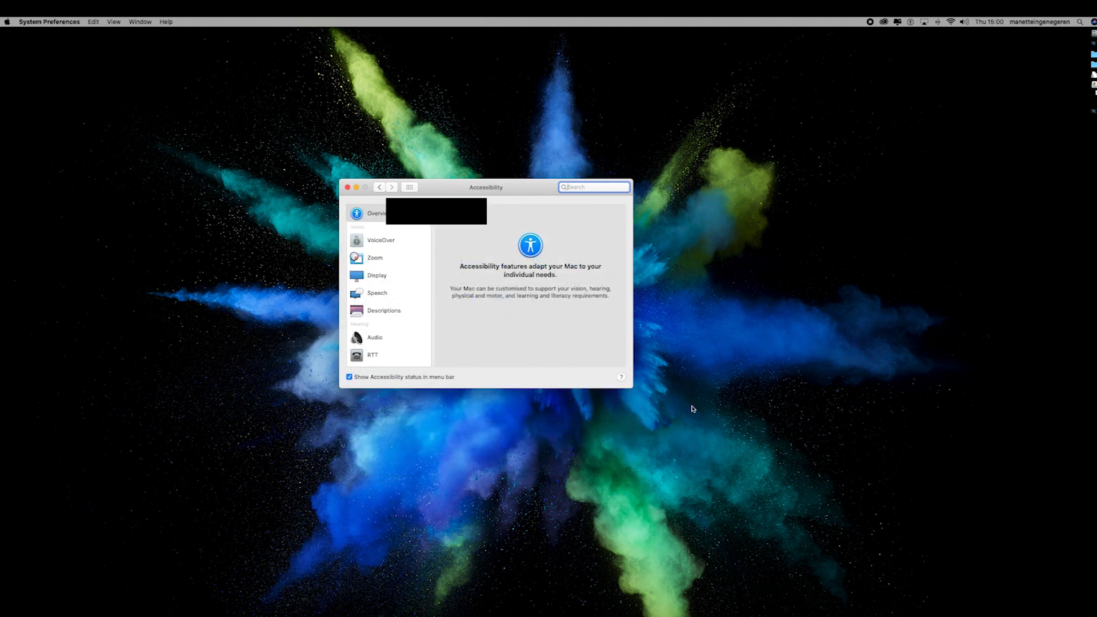
{"action": "left_click", "coordinate": [377, 243]}
{"action": "key", "text": "Down"}
{"action": "key", "text": "Down"}
{"action": "key", "text": "Down"}
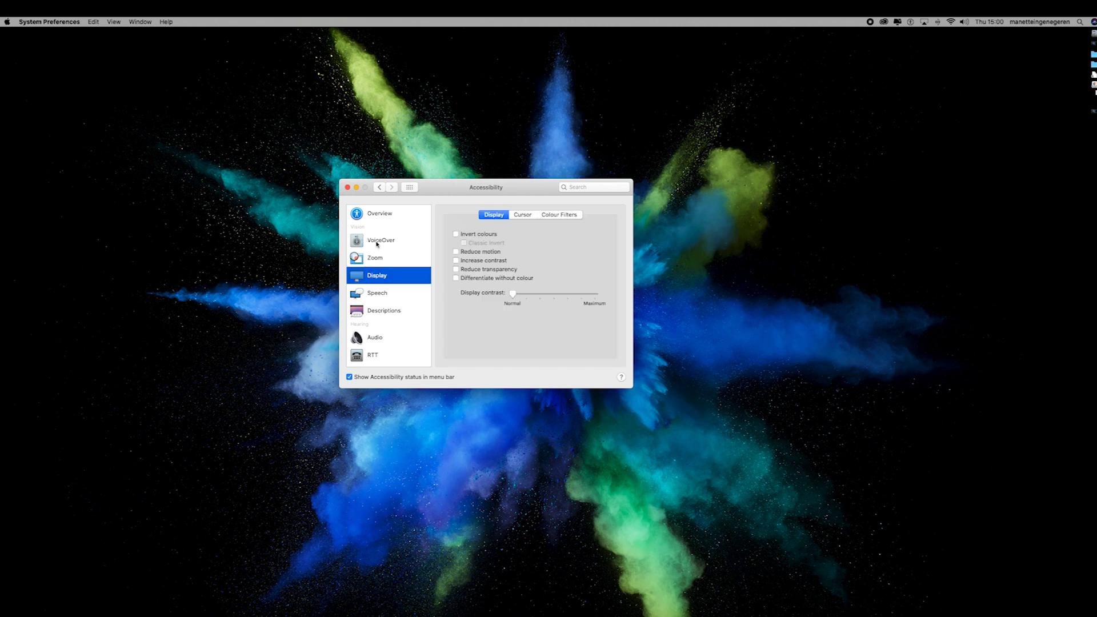
{"action": "key", "text": "Down"}
{"action": "key", "text": "Down"}
{"action": "key", "text": "Down"}
{"action": "key", "text": "Down"}
{"action": "key", "text": "Down"}
{"action": "key", "text": "Down"}
{"action": "key", "text": "Down"}
{"action": "key", "text": "Down"}
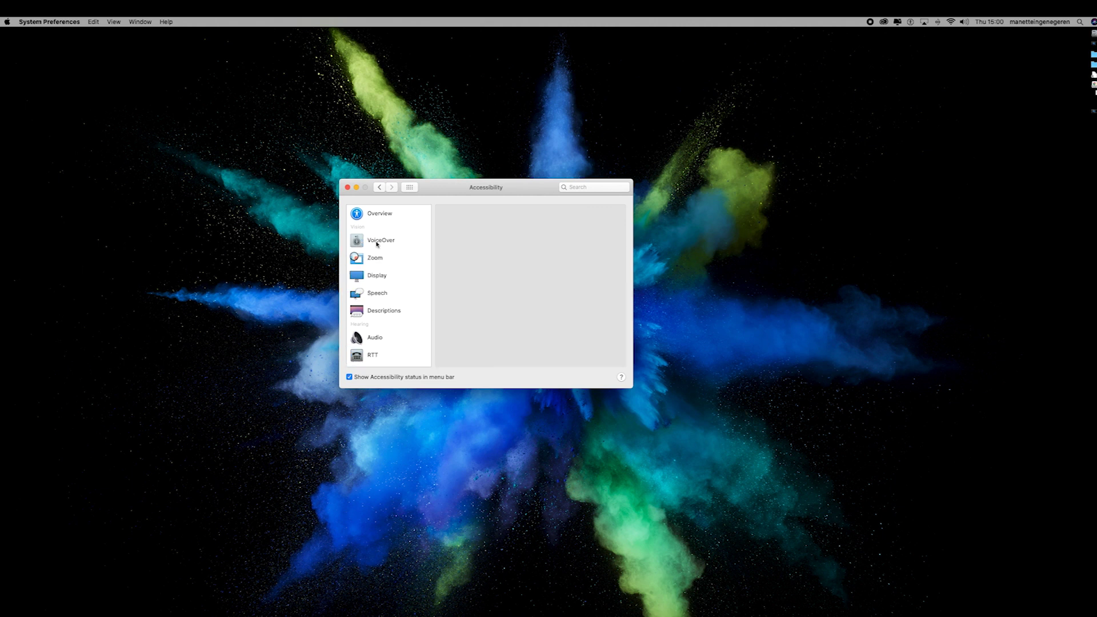
{"action": "key", "text": "Down"}
{"action": "key", "text": "Down"}
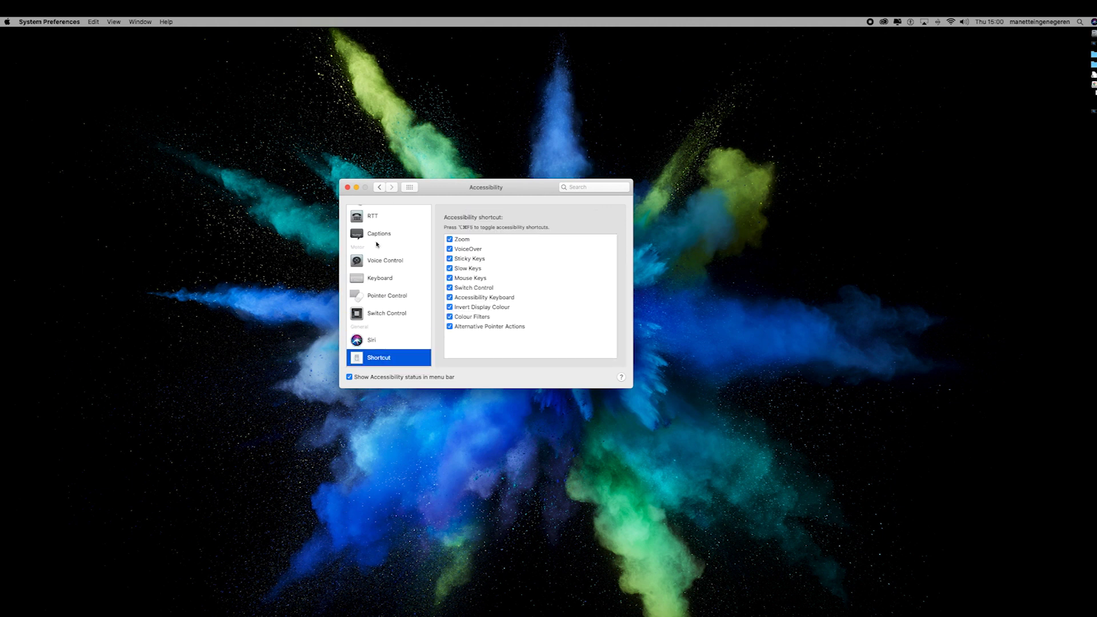
{"action": "left_click", "coordinate": [387, 296]}
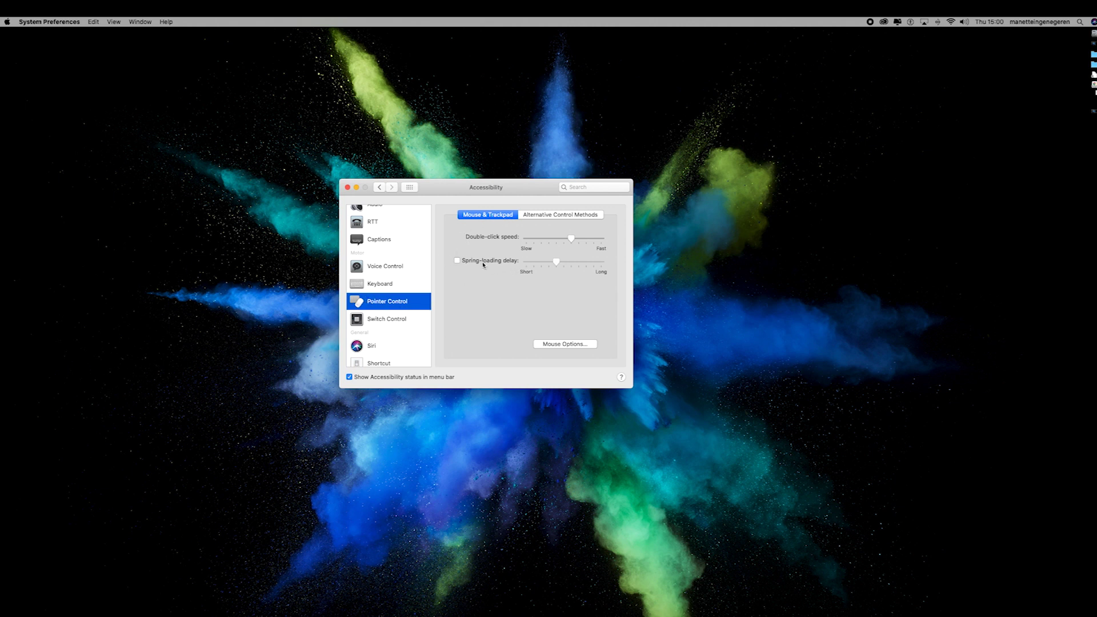
- In the Pointer Control mouse options, make the scrolling speed slightly faster and set scrolling to without inertia
{"action": "left_click", "coordinate": [539, 216]}
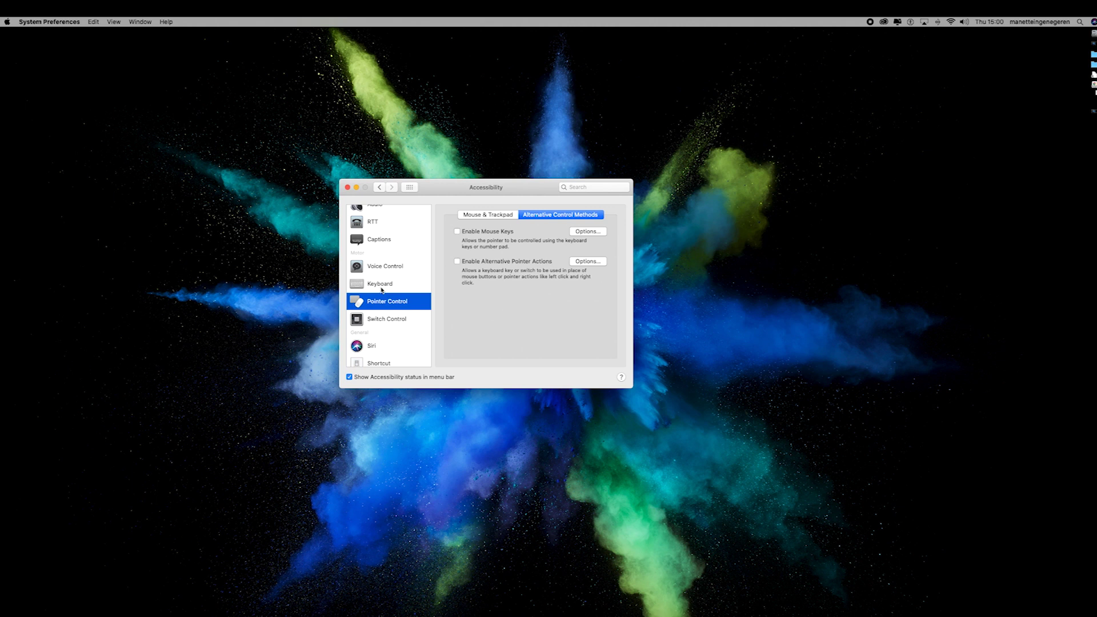
{"action": "left_click", "coordinate": [505, 217]}
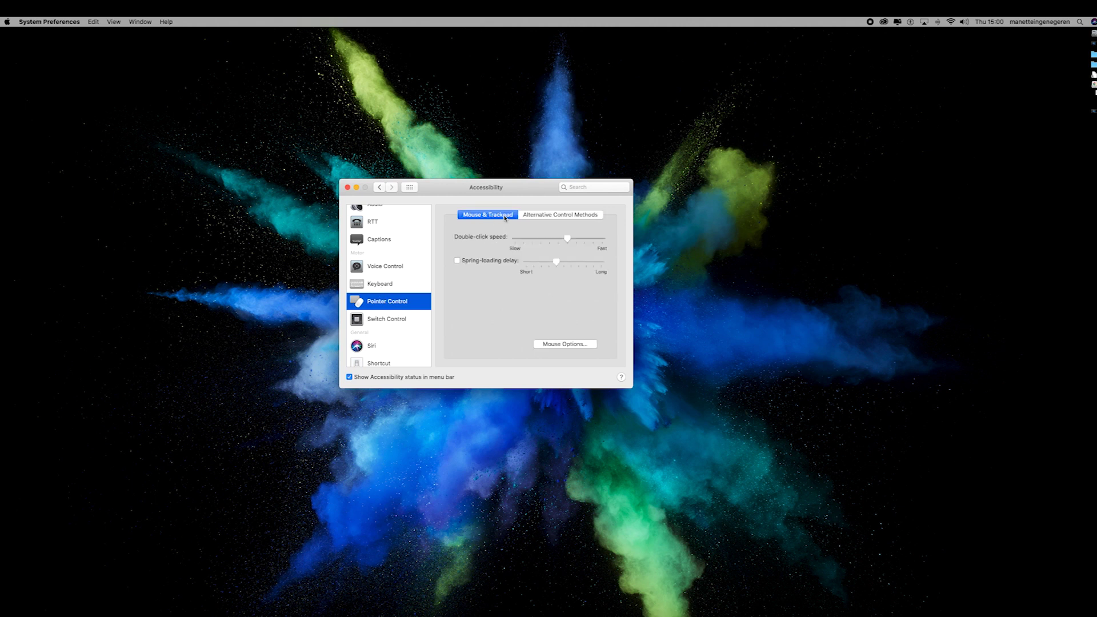
{"action": "left_click", "coordinate": [565, 344]}
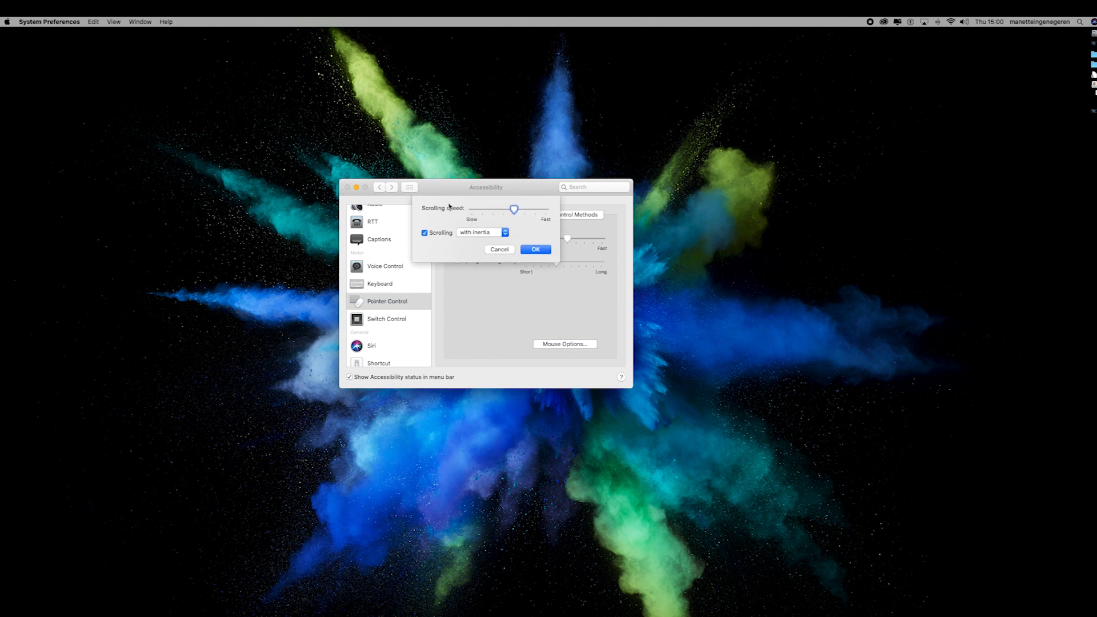
{"action": "left_click_drag", "start_coordinate": [513, 210], "coordinate": [519, 211]}
{"action": "left_click", "coordinate": [477, 233]}
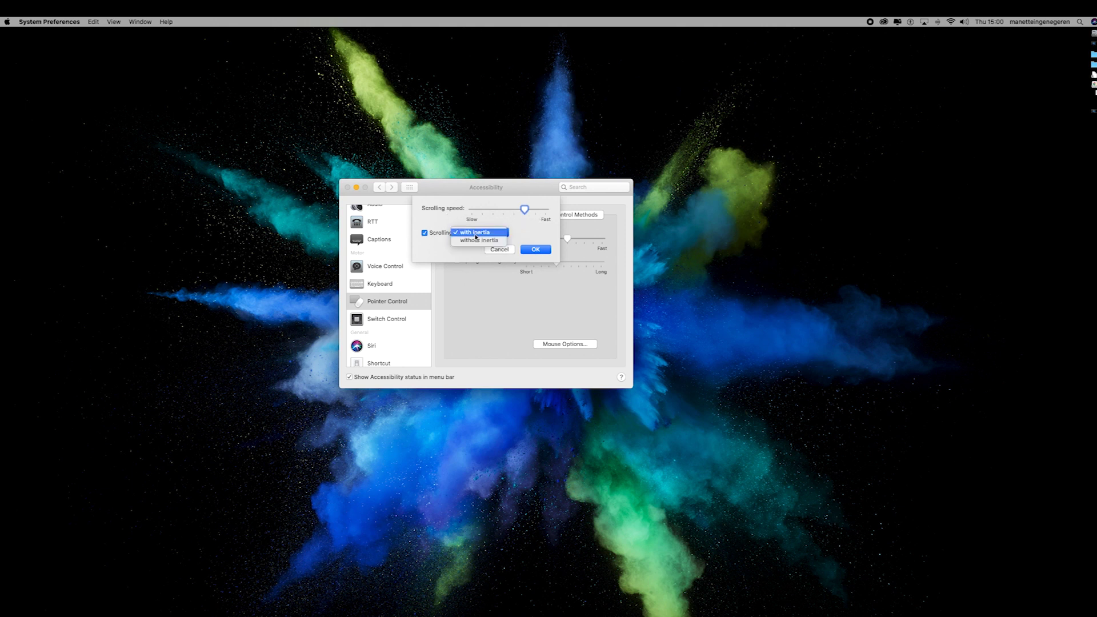
{"action": "left_click", "coordinate": [486, 240]}
{"action": "left_click", "coordinate": [536, 249]}
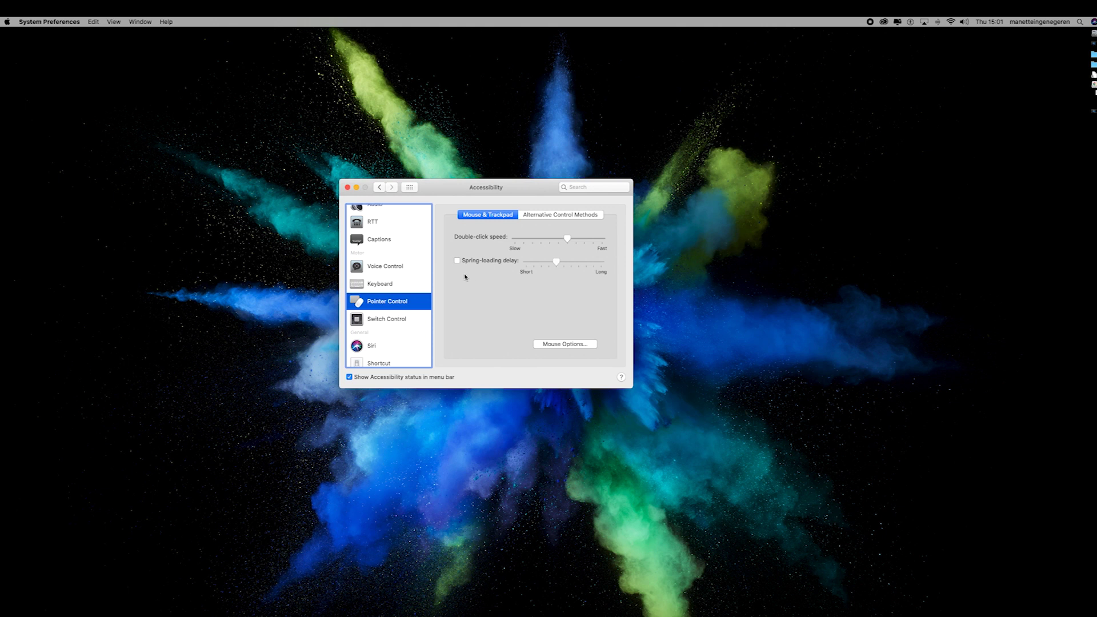
- Look through the Accessibility categories and show Pointer Control's alternative control methods, including Mouse Keys
{"action": "scroll", "coordinate": [428, 290], "scroll_direction": "up", "scroll_amount": 1}
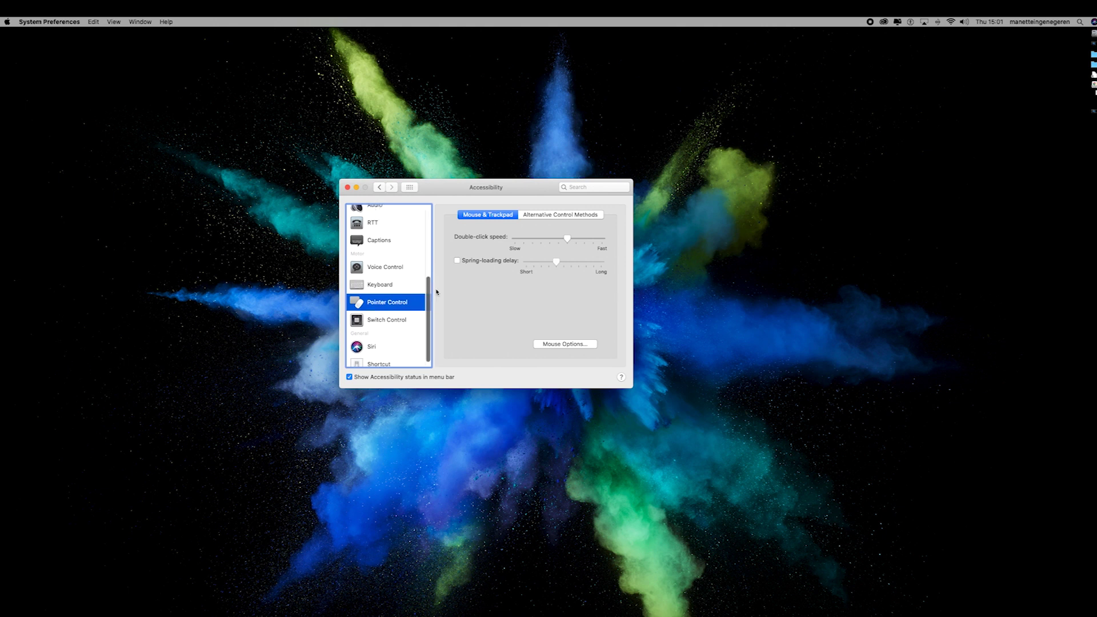
{"action": "left_click_drag", "start_coordinate": [428, 290], "coordinate": [425, 215]}
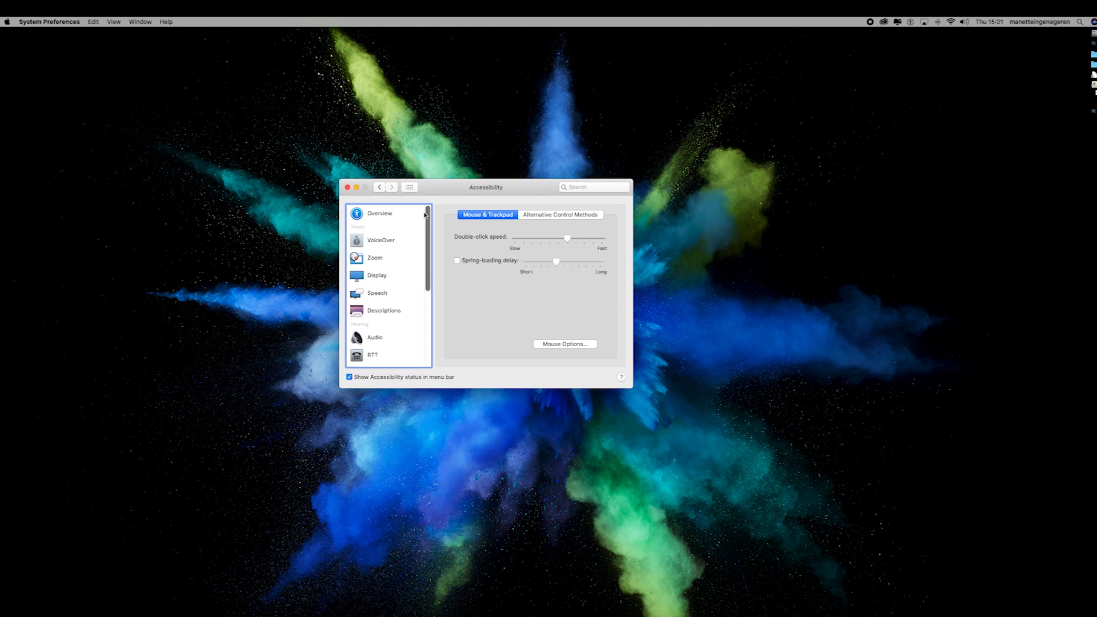
{"action": "left_click_drag", "start_coordinate": [430, 272], "coordinate": [429, 324]}
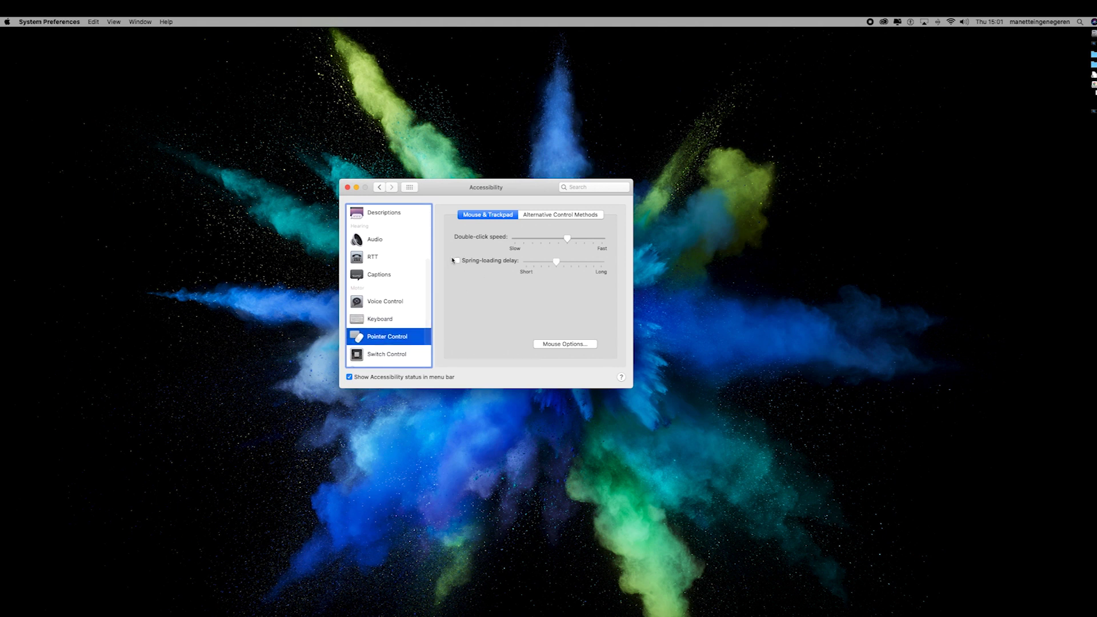
{"action": "left_click", "coordinate": [560, 215]}
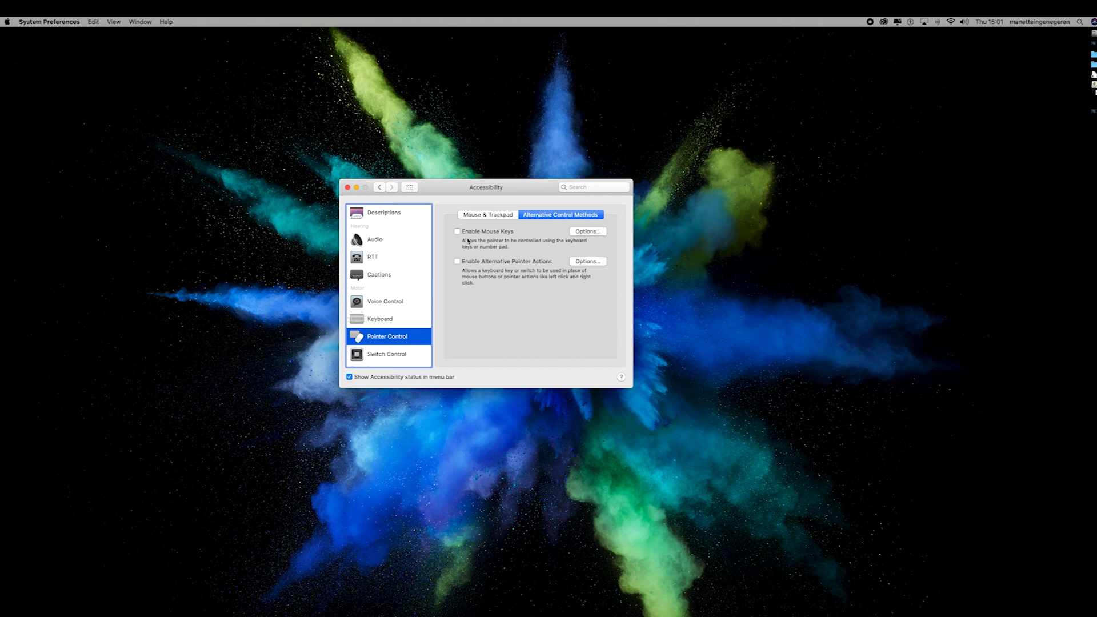